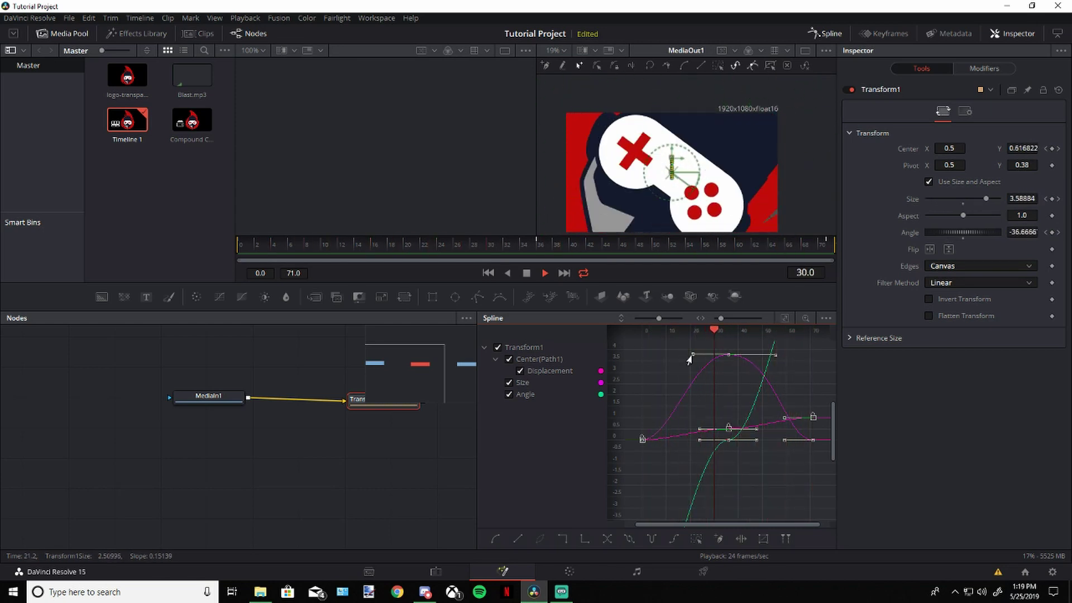
Reshape the Size and Angle keyframe Bezier handles for smoother easing, then play back the spin-and-scale animation.
{"action": "left_click_drag", "start_coordinate": [692, 354], "coordinate": [658, 359]}
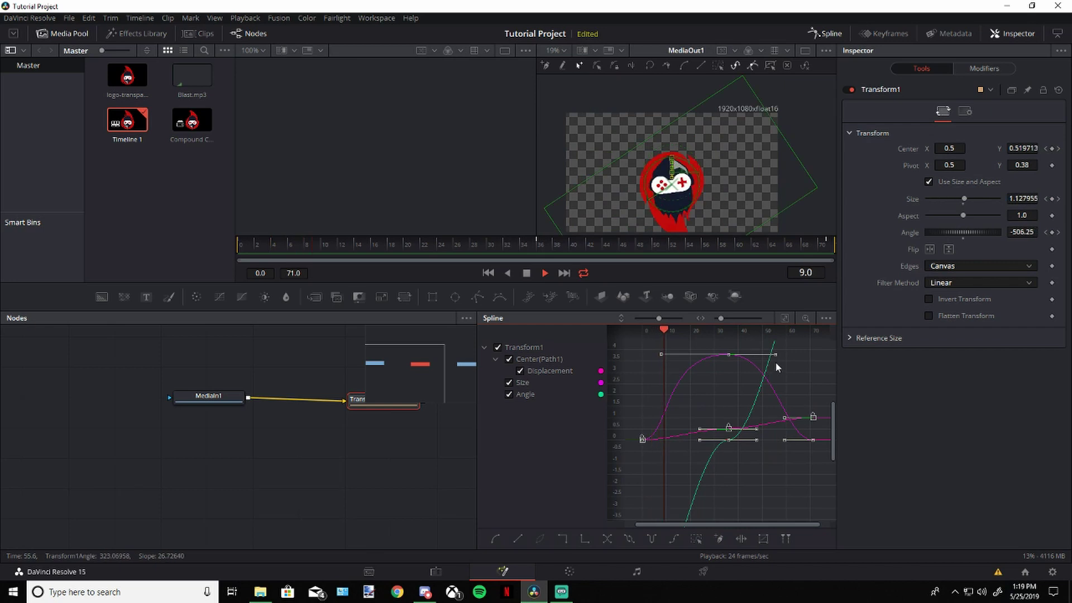
{"action": "left_click", "coordinate": [774, 356]}
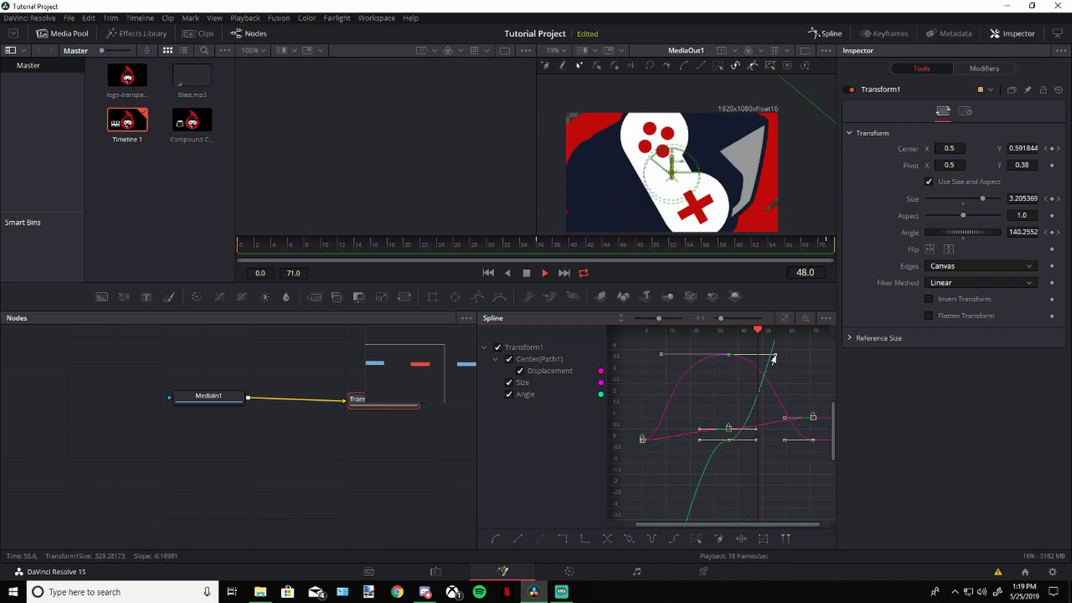
{"action": "left_click_drag", "start_coordinate": [774, 356], "coordinate": [760, 397]}
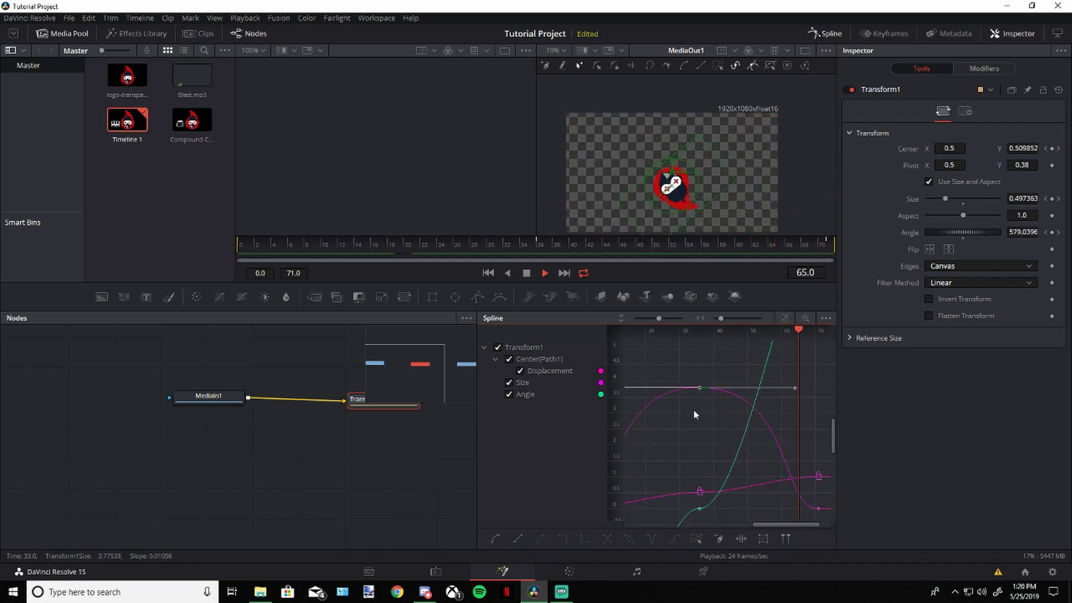
{"action": "left_click_drag", "start_coordinate": [691, 510], "coordinate": [779, 509]}
{"action": "left_click_drag", "start_coordinate": [652, 511], "coordinate": [626, 508]}
{"action": "key", "text": "space"}
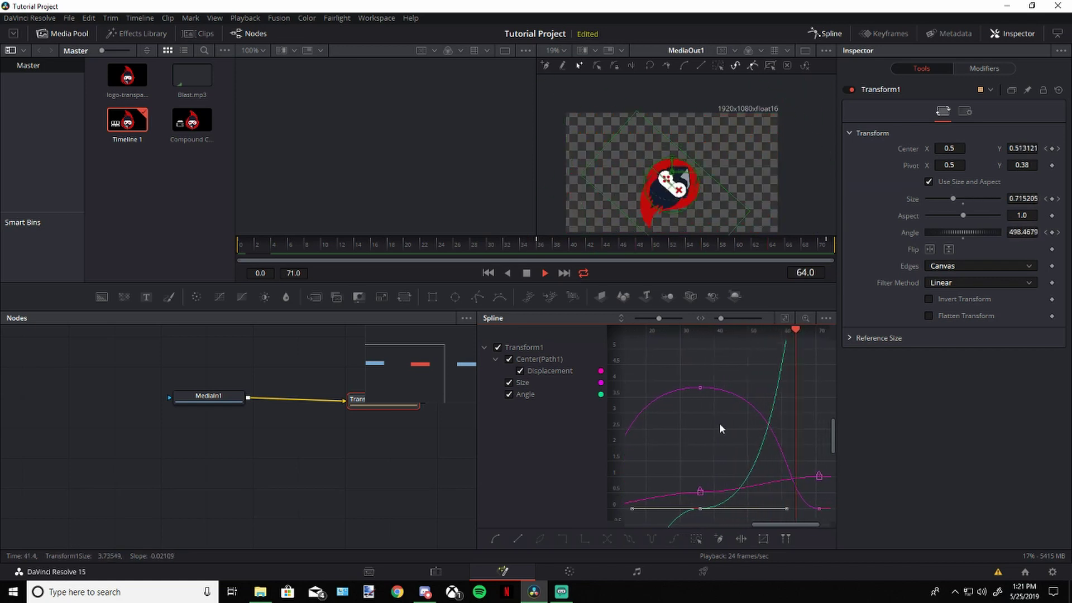
{"action": "left_click", "coordinate": [830, 34]}
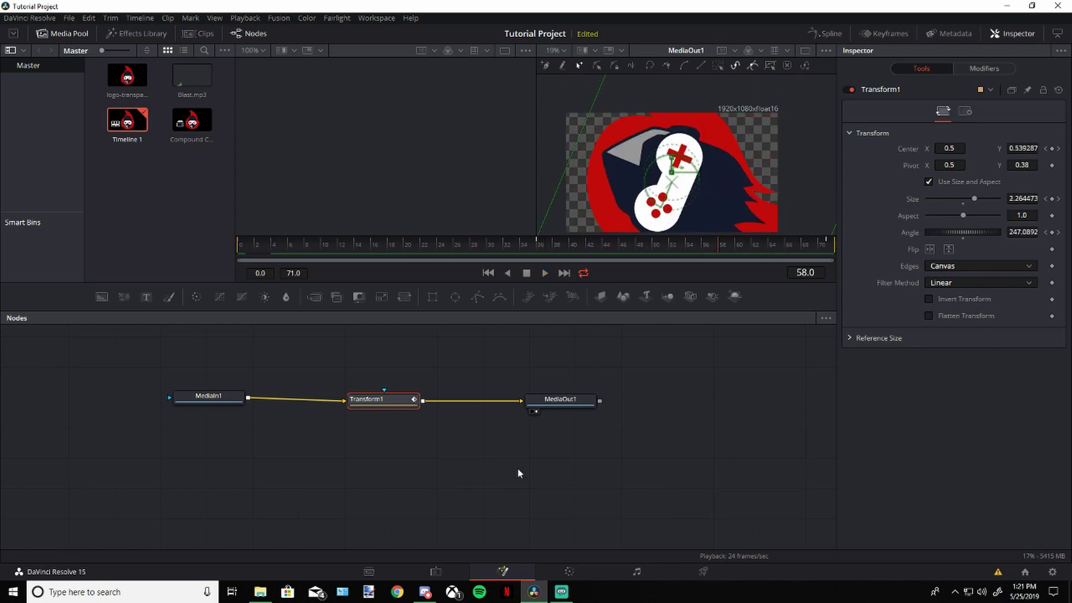
On the Edit page, set Compound Clip 1's Render Cache Fusion Output to On and play from the start.
{"action": "left_click", "coordinate": [441, 574]}
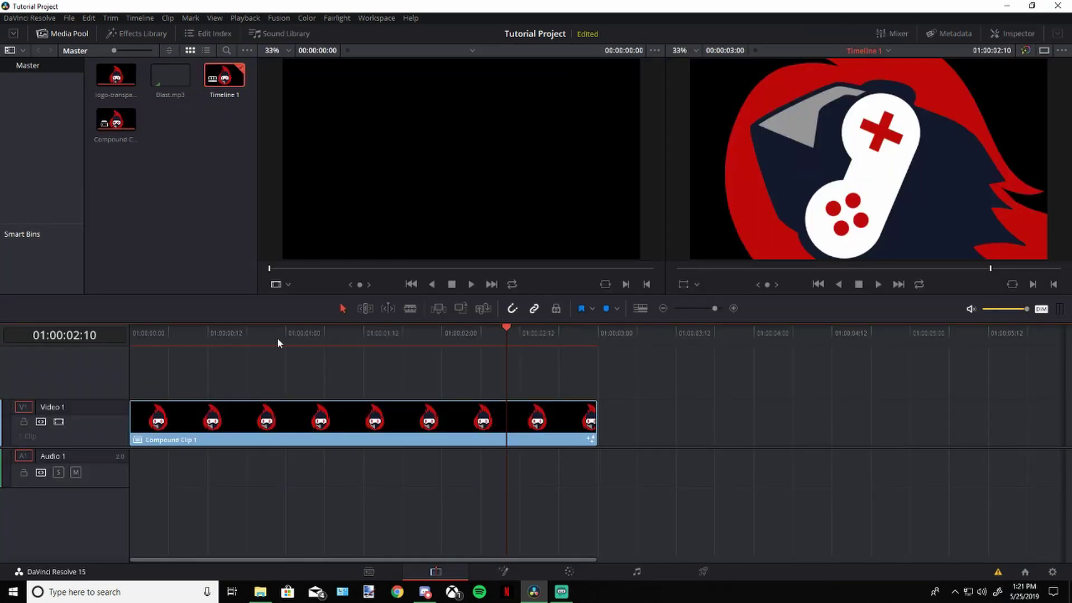
{"action": "left_click", "coordinate": [183, 331]}
{"action": "key", "text": "Home"}
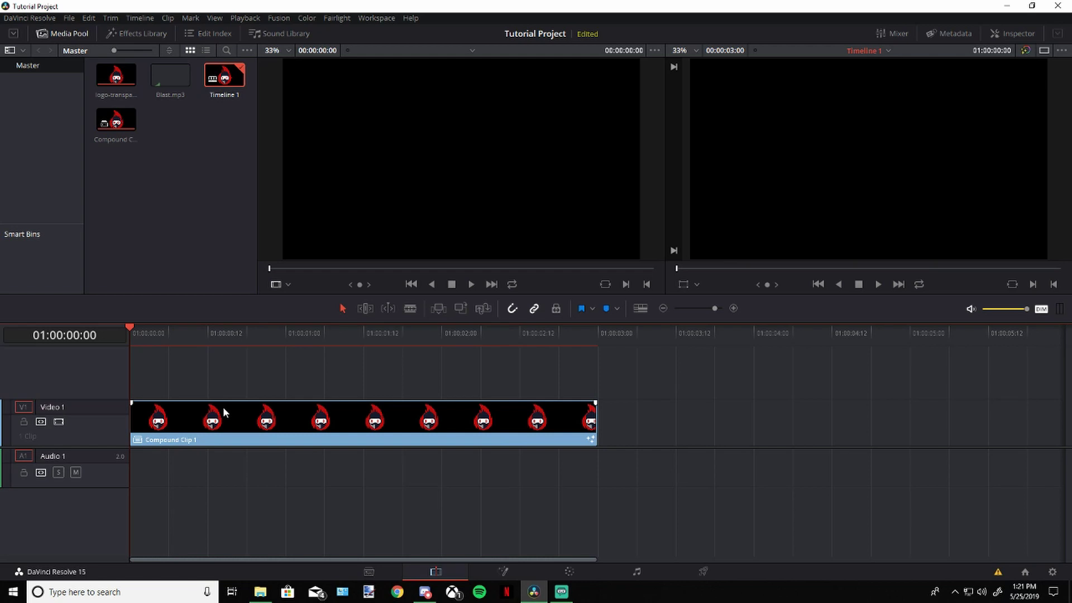
{"action": "right_click", "coordinate": [207, 413]}
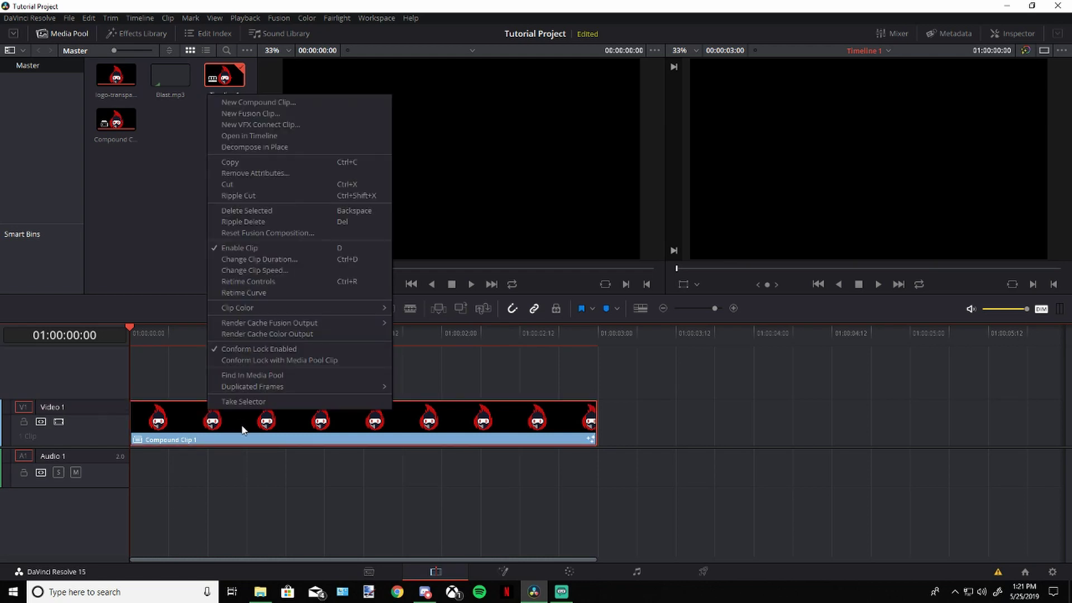
{"action": "left_click", "coordinate": [168, 418]}
{"action": "right_click", "coordinate": [169, 418]}
{"action": "mouse_move", "coordinate": [239, 328]}
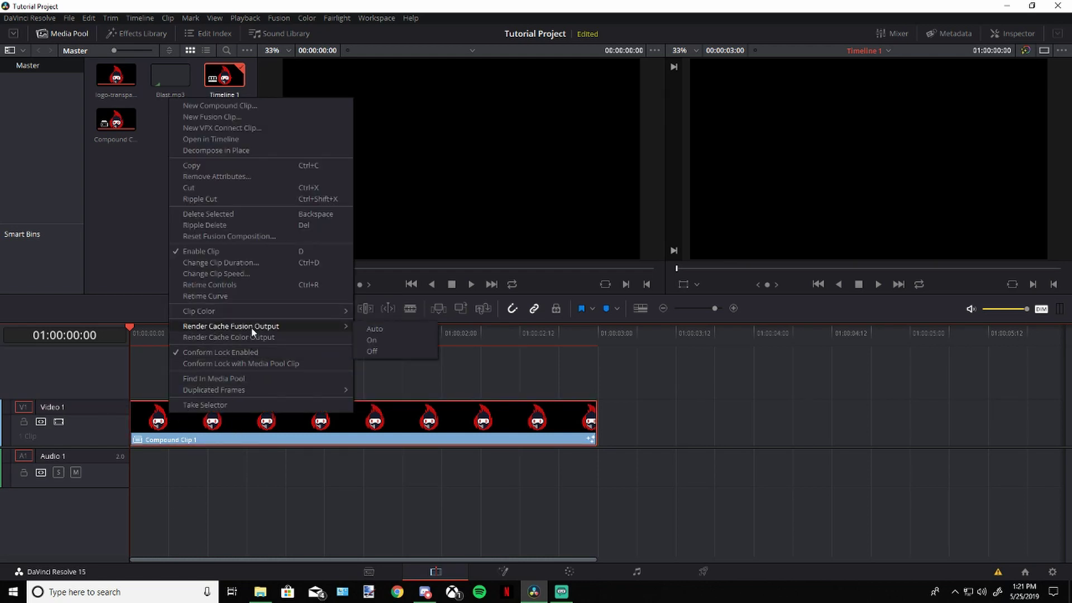
{"action": "left_click", "coordinate": [385, 340]}
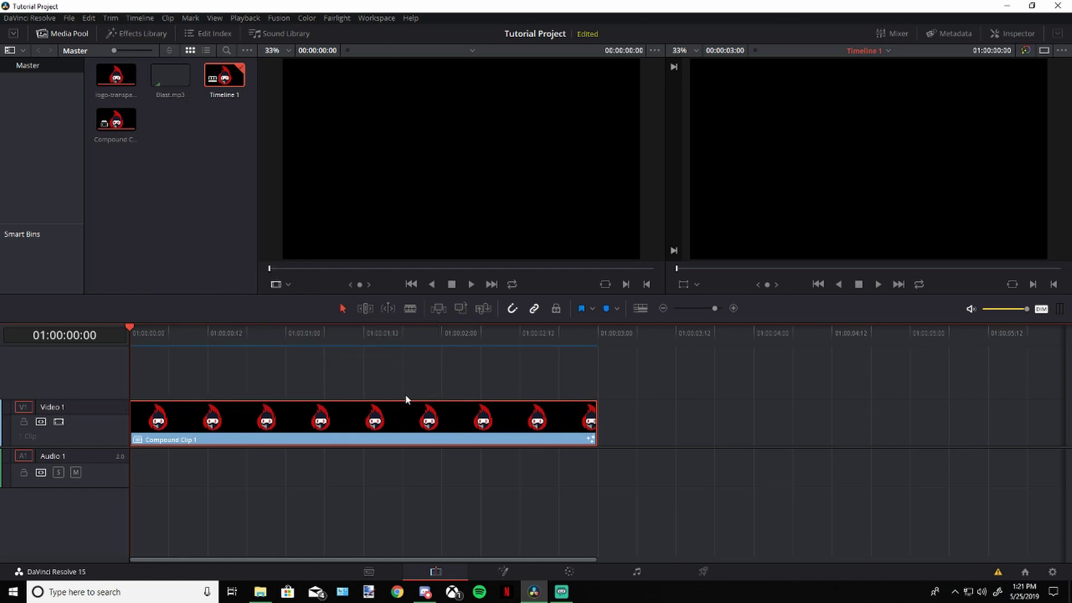
{"action": "key", "text": "space"}
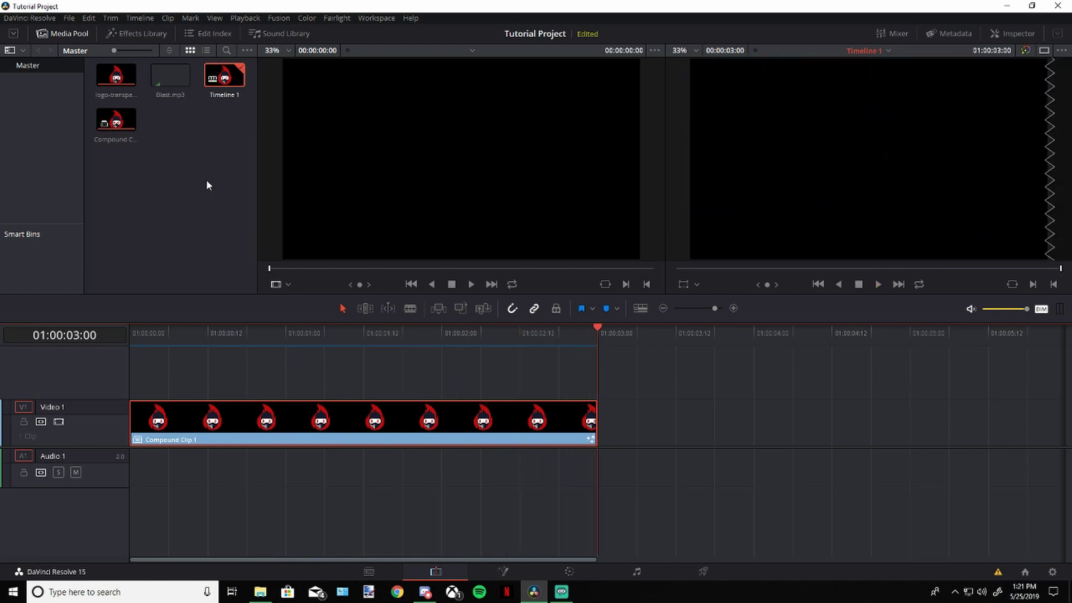
Place Blast.mp3 on Audio 1, trim it to end with the video at 01:00:03:00, and play it.
{"action": "left_click_drag", "start_coordinate": [170, 78], "coordinate": [148, 474]}
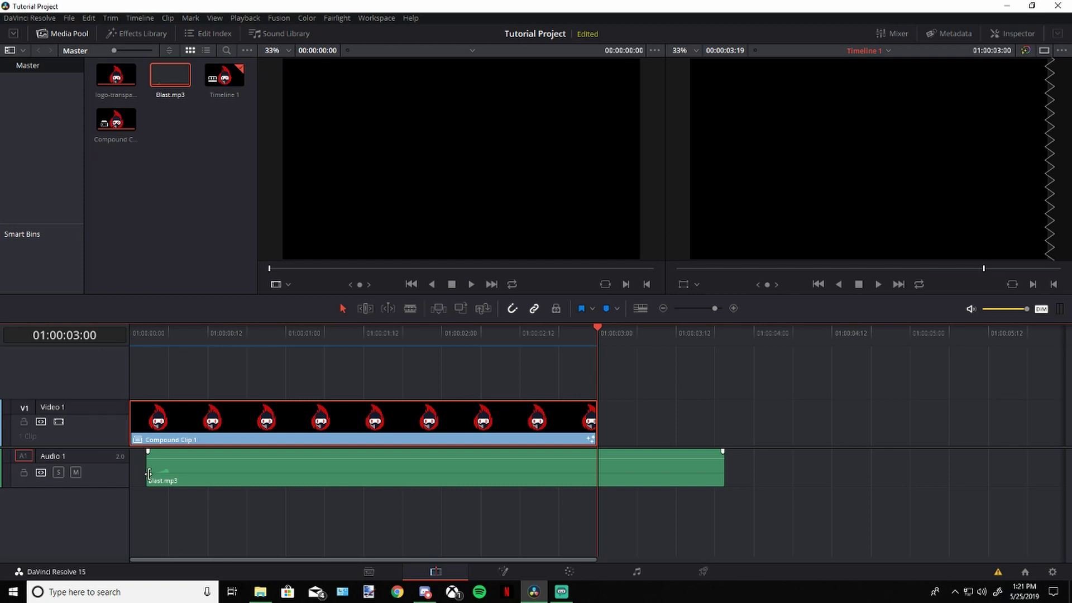
{"action": "left_click_drag", "start_coordinate": [725, 470], "coordinate": [597, 479]}
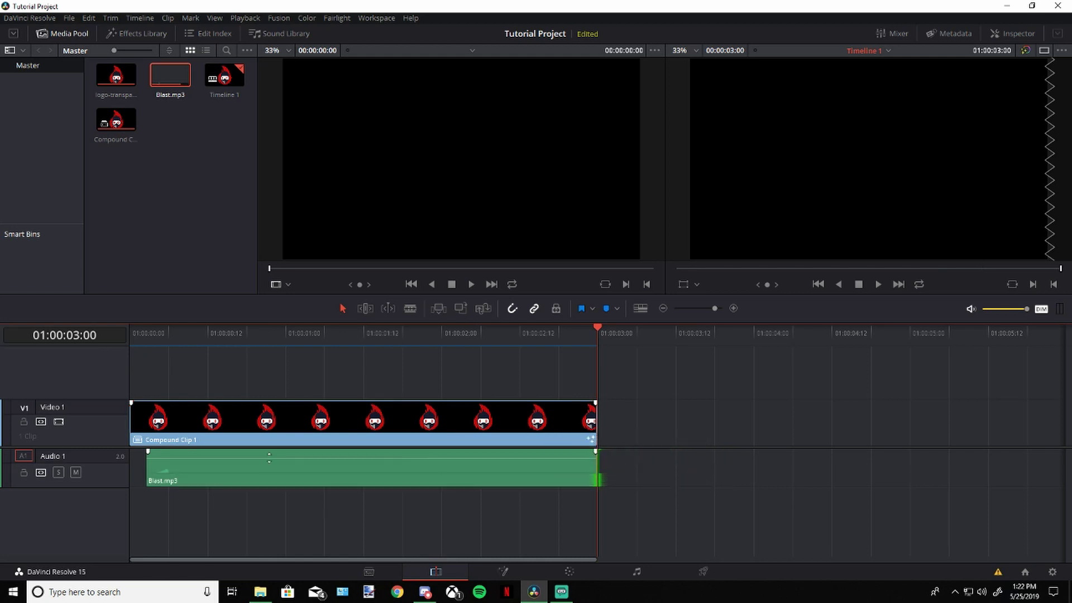
{"action": "left_click", "coordinate": [141, 337]}
{"action": "key", "text": "space"}
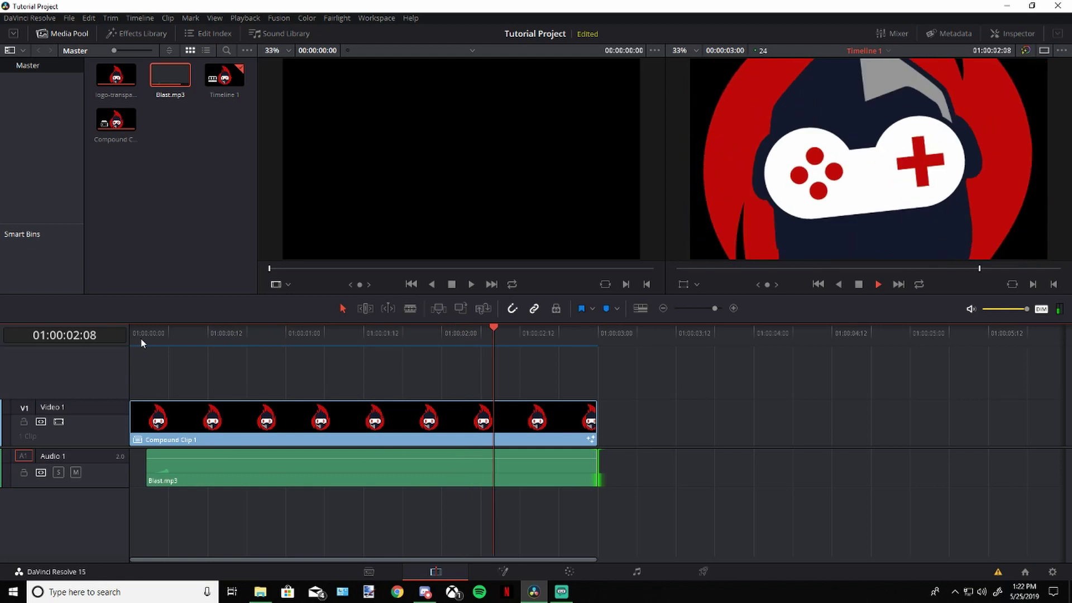
Replay the logo stinger with its blast sound from the start three more times.
{"action": "left_click", "coordinate": [134, 337]}
{"action": "key", "text": "space"}
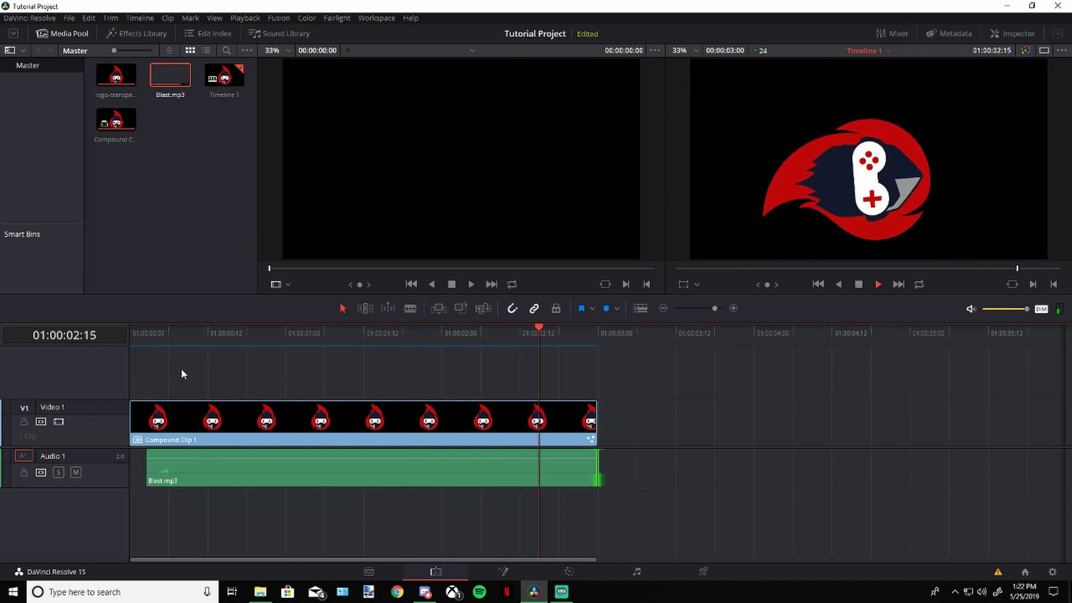
{"action": "left_click", "coordinate": [131, 340]}
{"action": "key", "text": "space"}
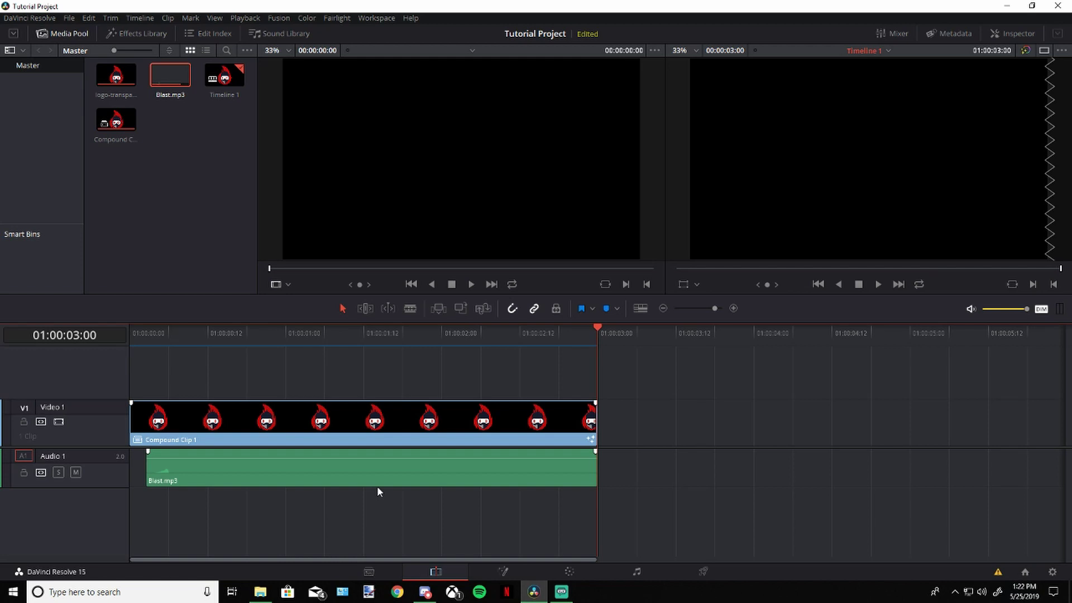
{"action": "left_click", "coordinate": [119, 334]}
{"action": "key", "text": "space"}
Combine the logo video and Blast.mp3 clips into Compound Clip 2, then go to the Deliver page.
{"action": "key", "text": "Left"}
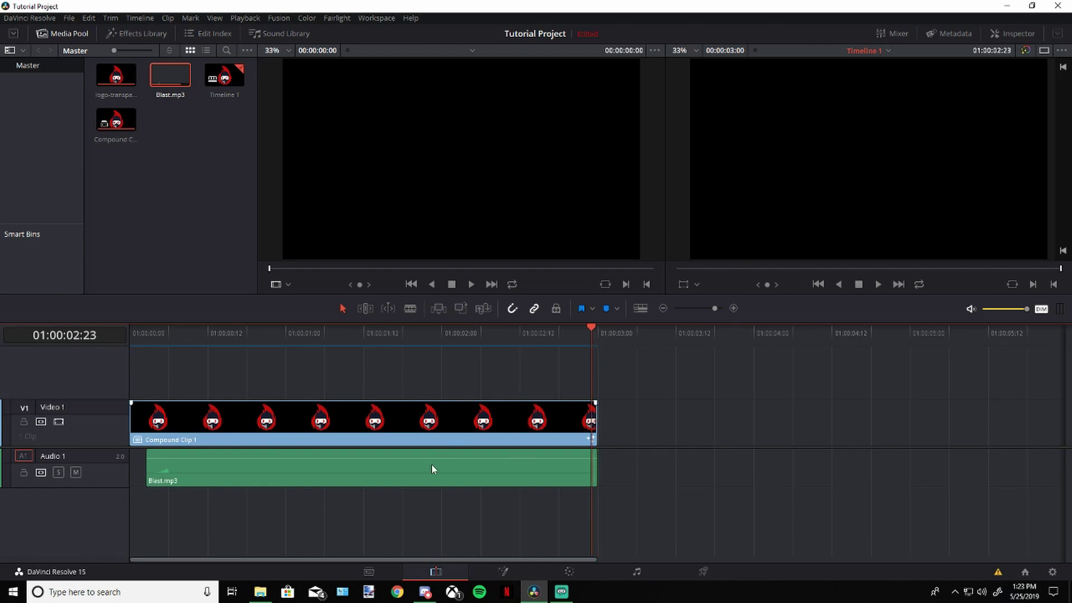
{"action": "left_click_drag", "start_coordinate": [337, 372], "coordinate": [332, 538]}
{"action": "right_click", "coordinate": [370, 487]}
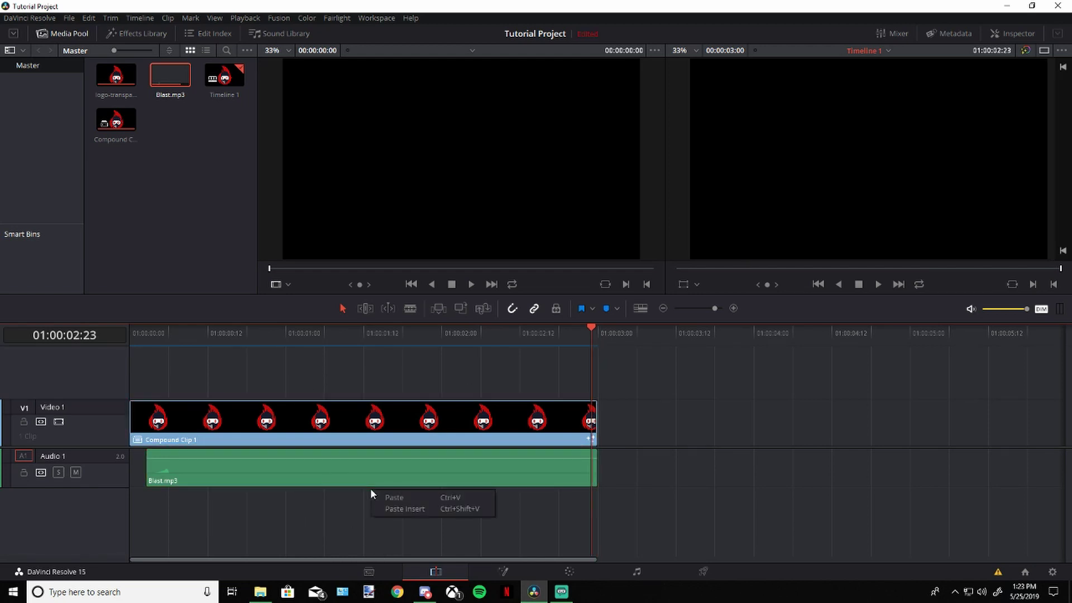
{"action": "left_click_drag", "start_coordinate": [347, 389], "coordinate": [333, 528]}
{"action": "right_click", "coordinate": [340, 414]}
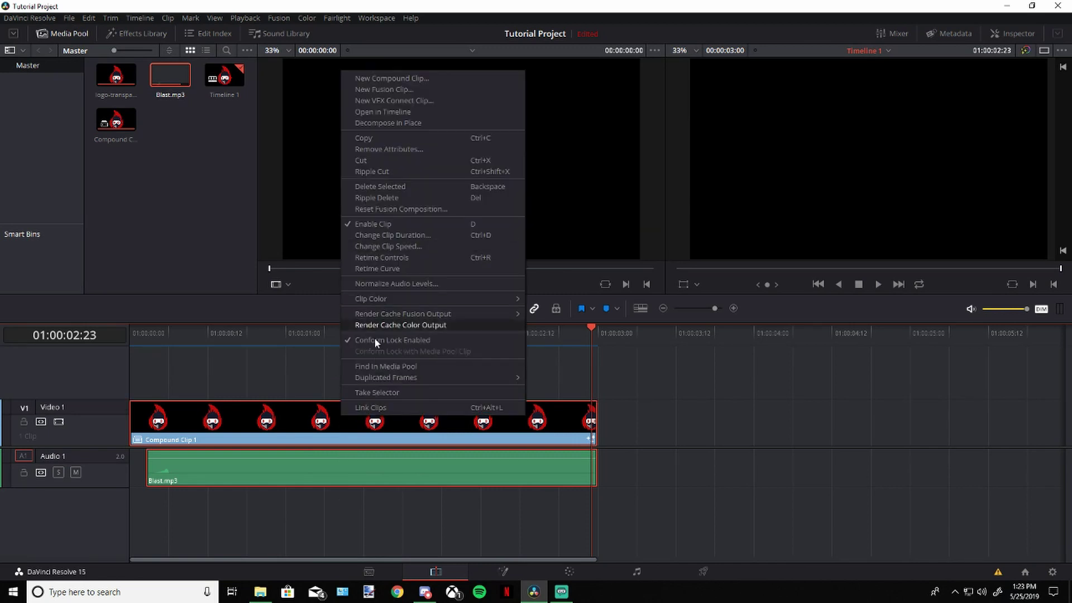
{"action": "left_click", "coordinate": [387, 78]}
{"action": "left_click", "coordinate": [624, 325]}
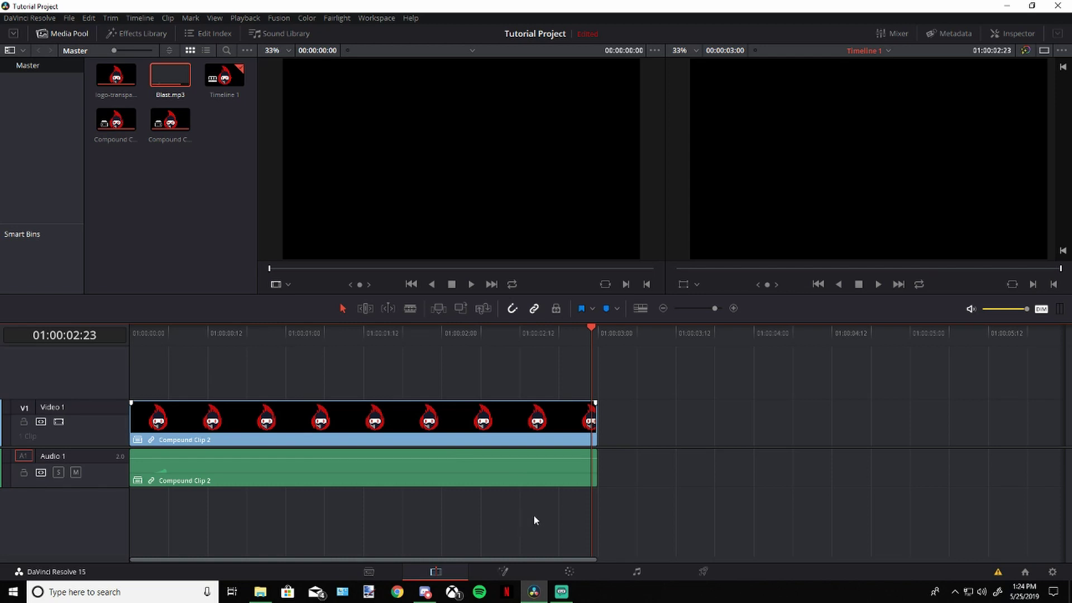
{"action": "left_click", "coordinate": [702, 571]}
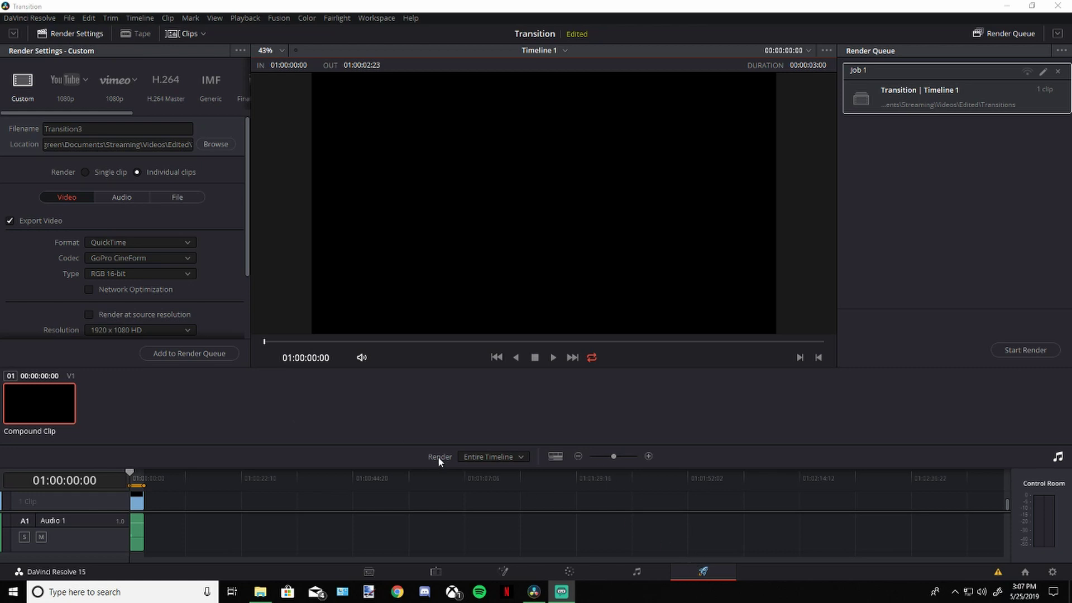
Keep the render codec as GoPro CineForm with the RGB 16-bit type.
{"action": "left_click", "coordinate": [189, 257]}
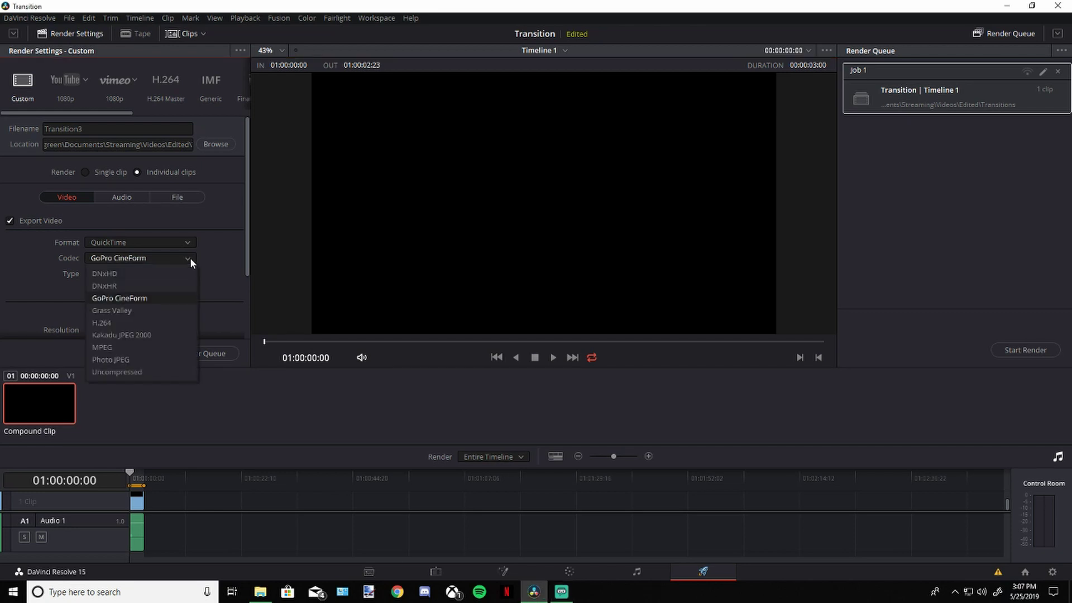
{"action": "left_click", "coordinate": [136, 300]}
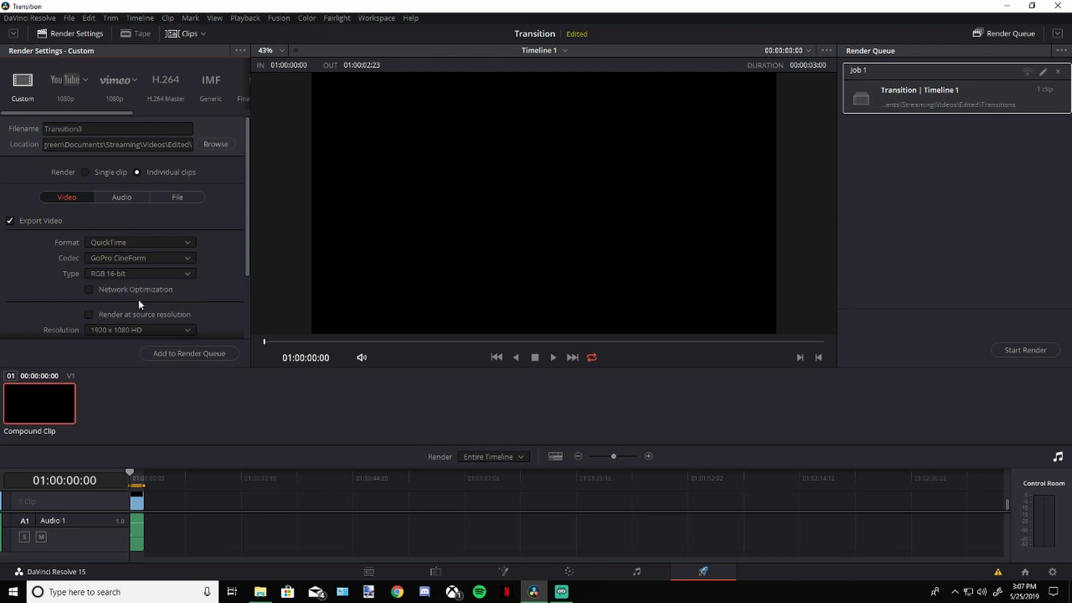
{"action": "left_click", "coordinate": [164, 274]}
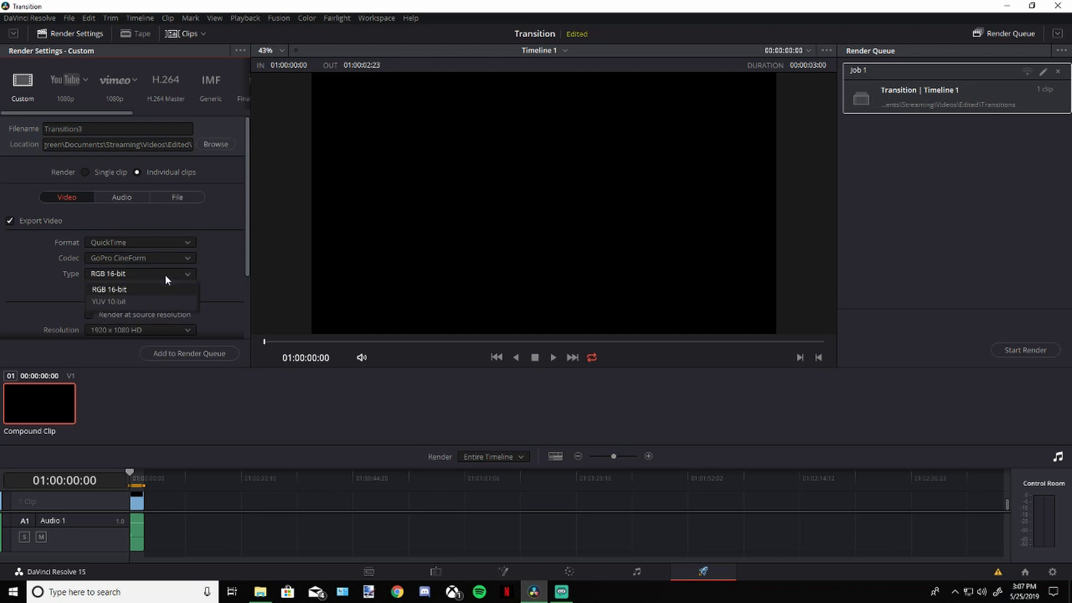
{"action": "left_click", "coordinate": [130, 291]}
{"action": "scroll", "coordinate": [200, 289], "scroll_direction": "down", "scroll_amount": 1}
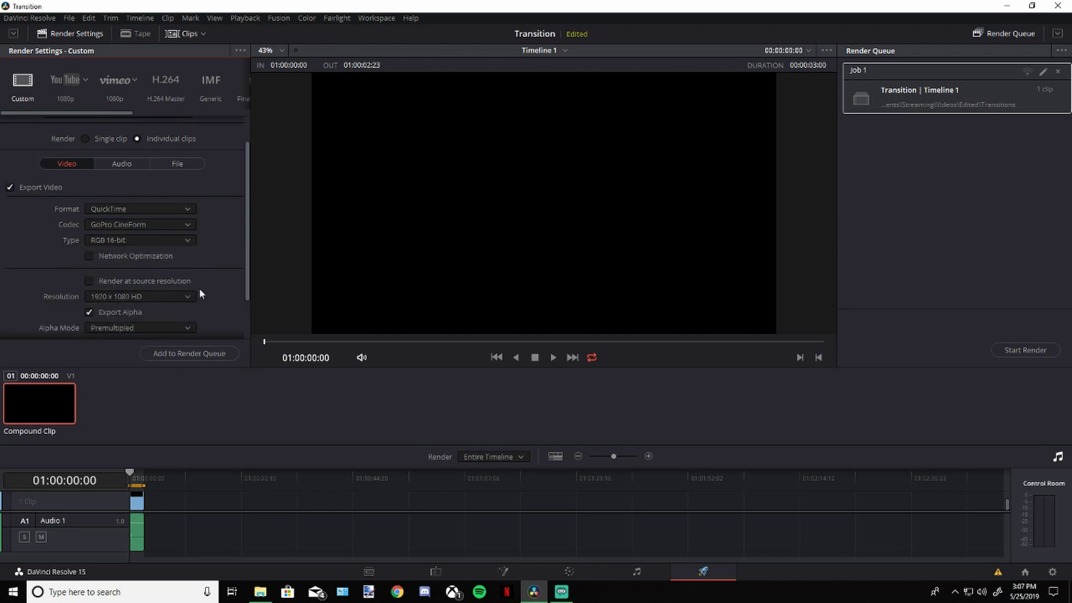
{"action": "scroll", "coordinate": [107, 301], "scroll_direction": "down", "scroll_amount": 1}
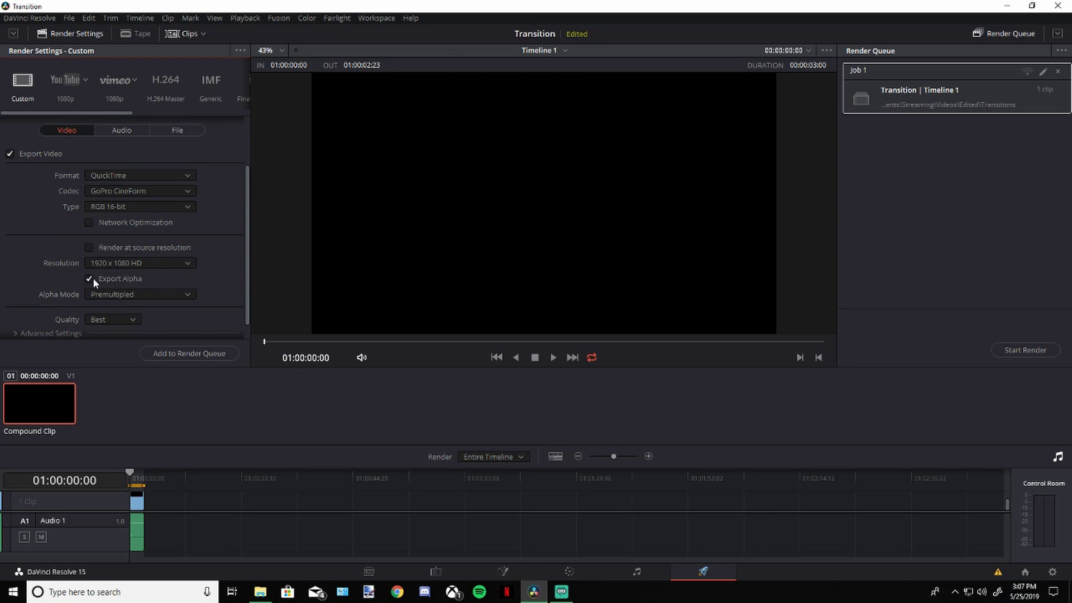
{"action": "scroll", "coordinate": [173, 284], "scroll_direction": "up", "scroll_amount": 2}
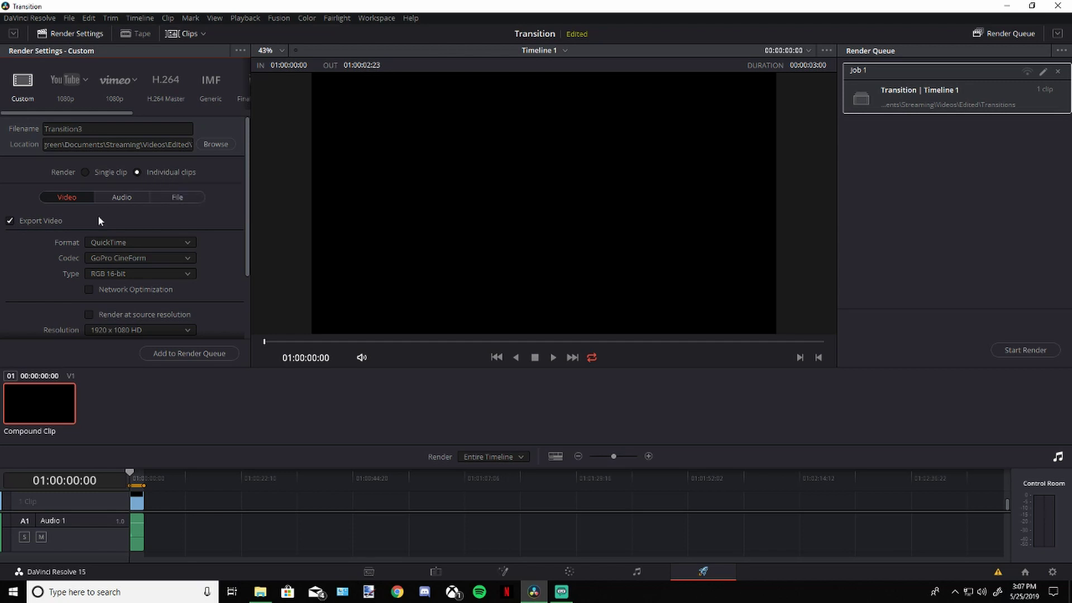
Review the AAC audio settings, output file name and folder, then add the job to the Render Queue.
{"action": "left_click", "coordinate": [125, 198]}
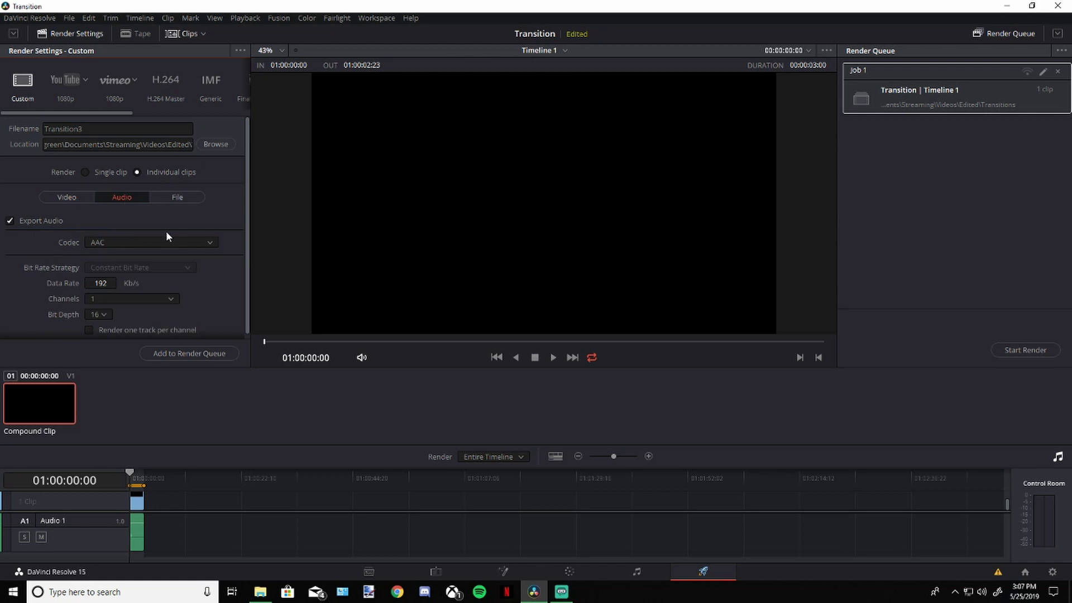
{"action": "scroll", "coordinate": [166, 236], "scroll_direction": "down", "scroll_amount": 1}
{"action": "scroll", "coordinate": [171, 232], "scroll_direction": "up", "scroll_amount": 1}
{"action": "left_click", "coordinate": [94, 132]}
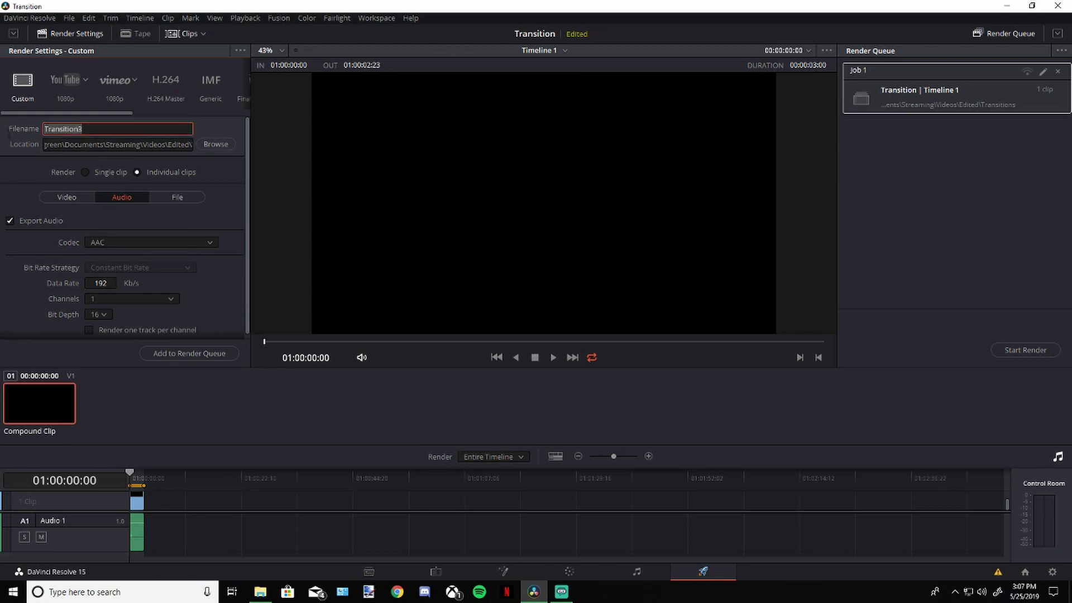
{"action": "mouse_move", "coordinate": [74, 144]}
{"action": "left_mouse_down"}
{"action": "mouse_move", "coordinate": [145, 144]}
{"action": "mouse_move", "coordinate": [94, 144]}
{"action": "left_mouse_up"}
{"action": "left_click", "coordinate": [98, 144]}
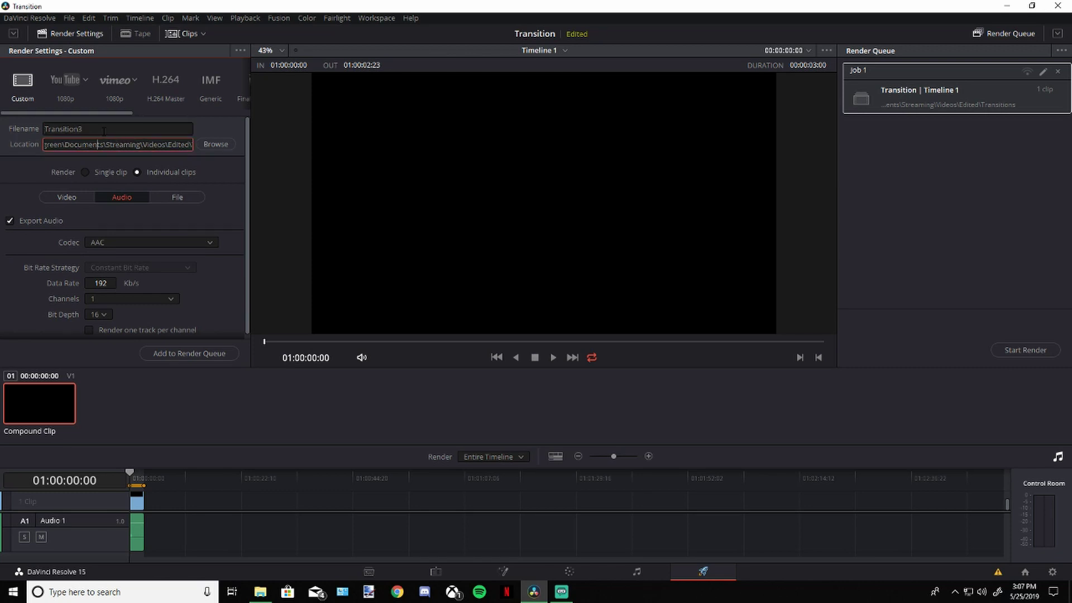
{"action": "left_click", "coordinate": [184, 353]}
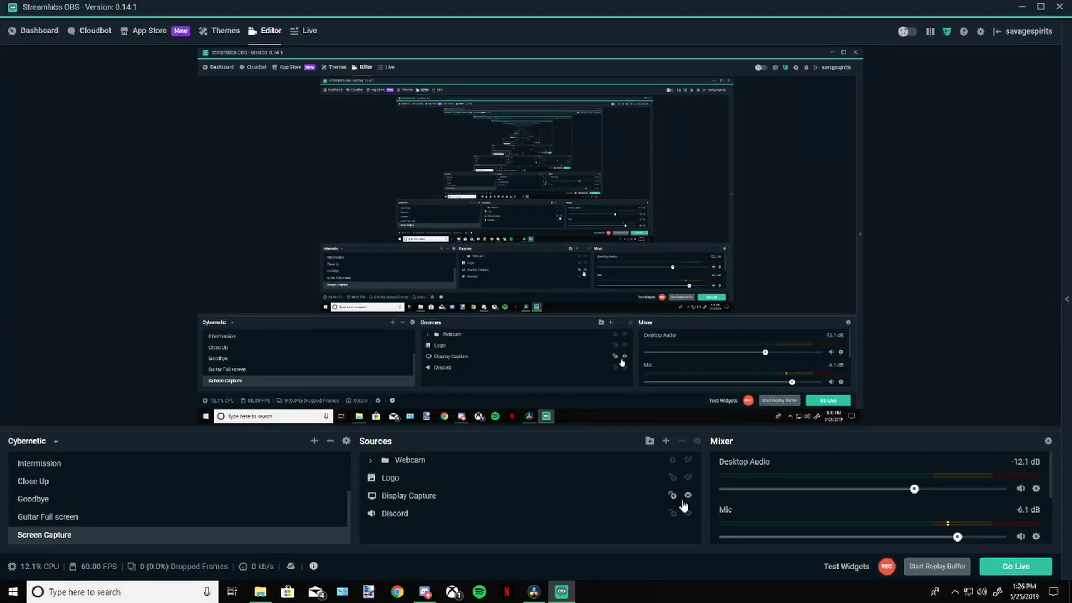
Create a test scene transition in the transition settings and set its type to Stinger.
{"action": "left_click", "coordinate": [347, 442]}
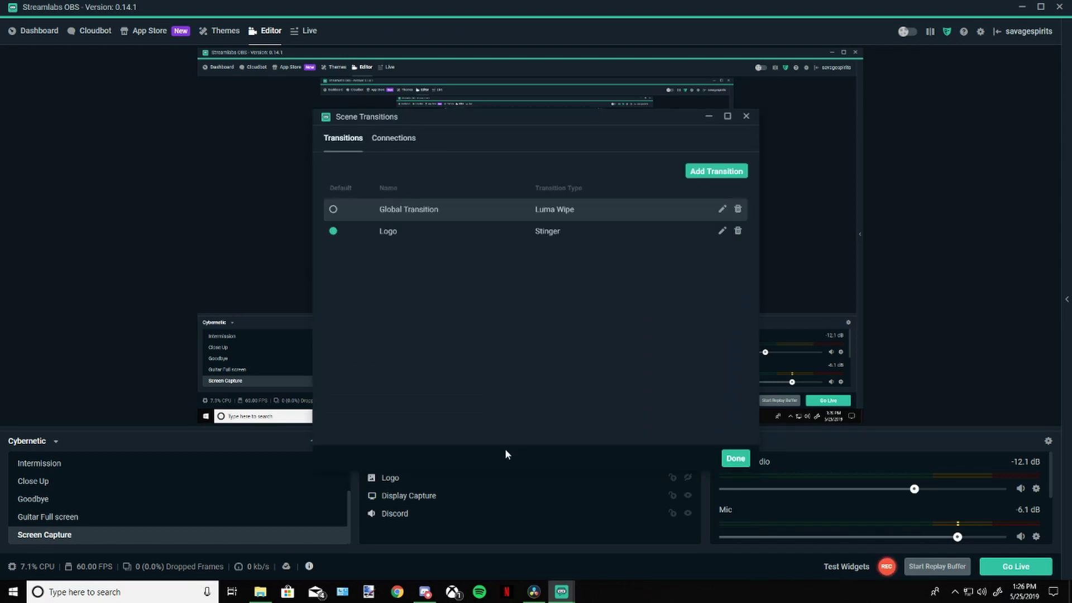
{"action": "left_click", "coordinate": [716, 171]}
{"action": "double_click", "coordinate": [546, 158]}
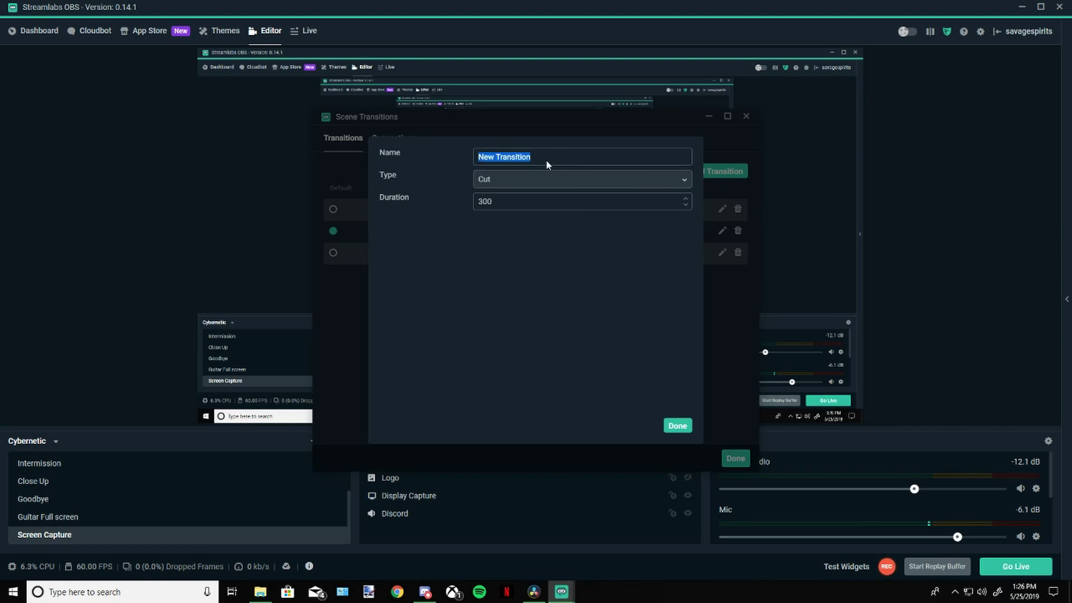
{"action": "left_click", "coordinate": [545, 159]}
{"action": "left_click", "coordinate": [539, 183]}
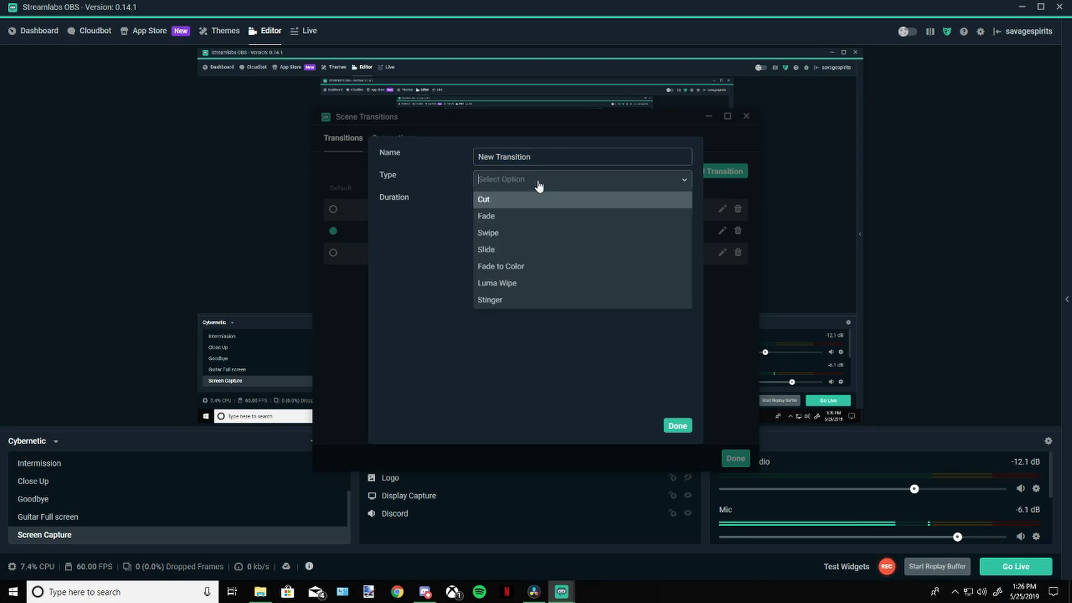
{"action": "left_click", "coordinate": [495, 301]}
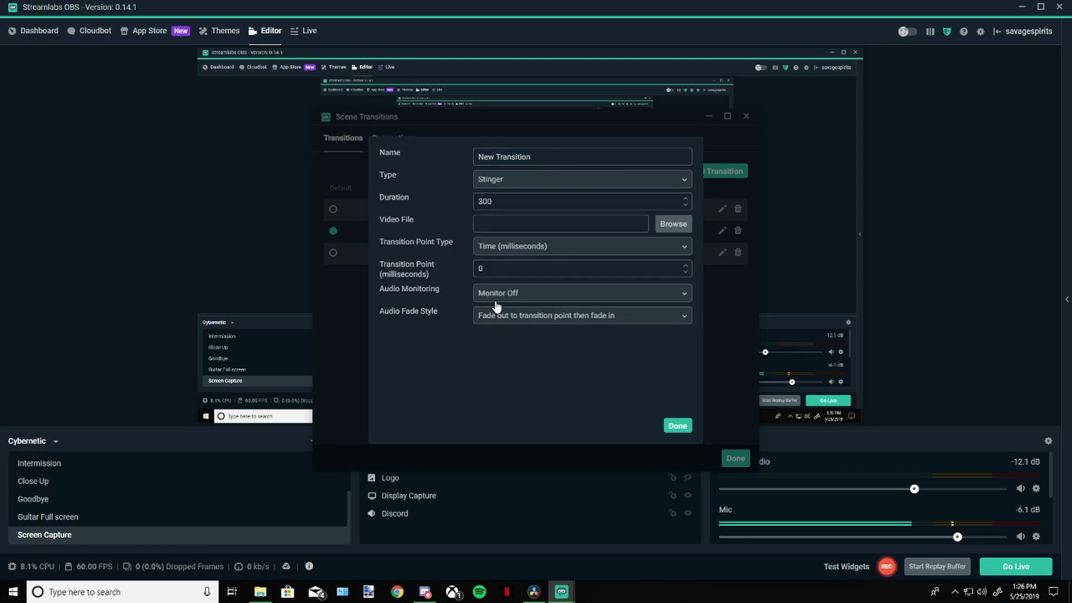
Save and then delete the test New Transition without a video file, and enable Studio Mode.
{"action": "left_click", "coordinate": [677, 231]}
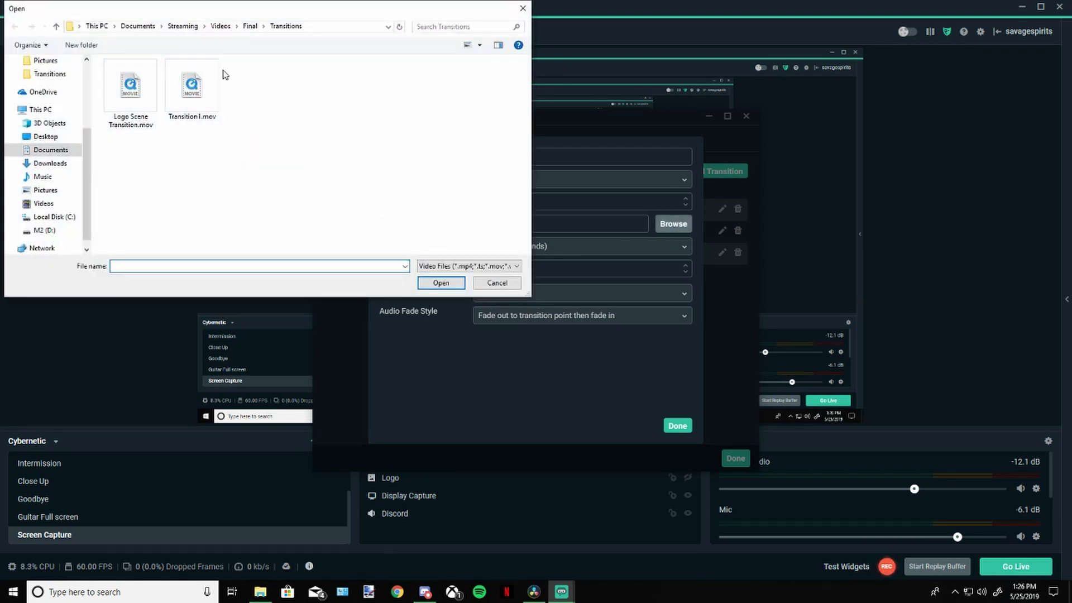
{"action": "left_click", "coordinate": [504, 286]}
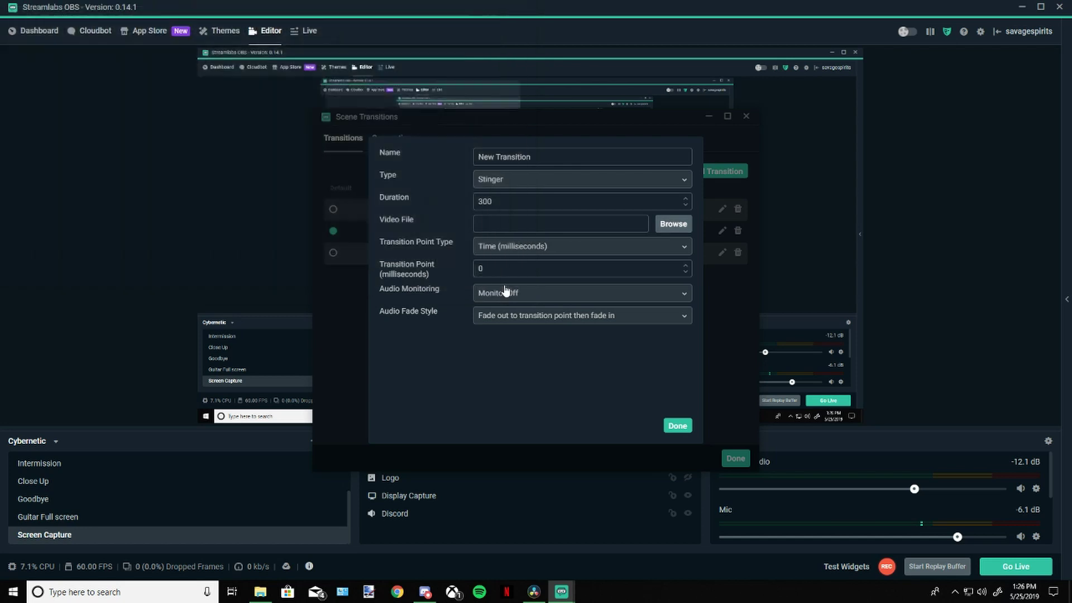
{"action": "left_click", "coordinate": [675, 426]}
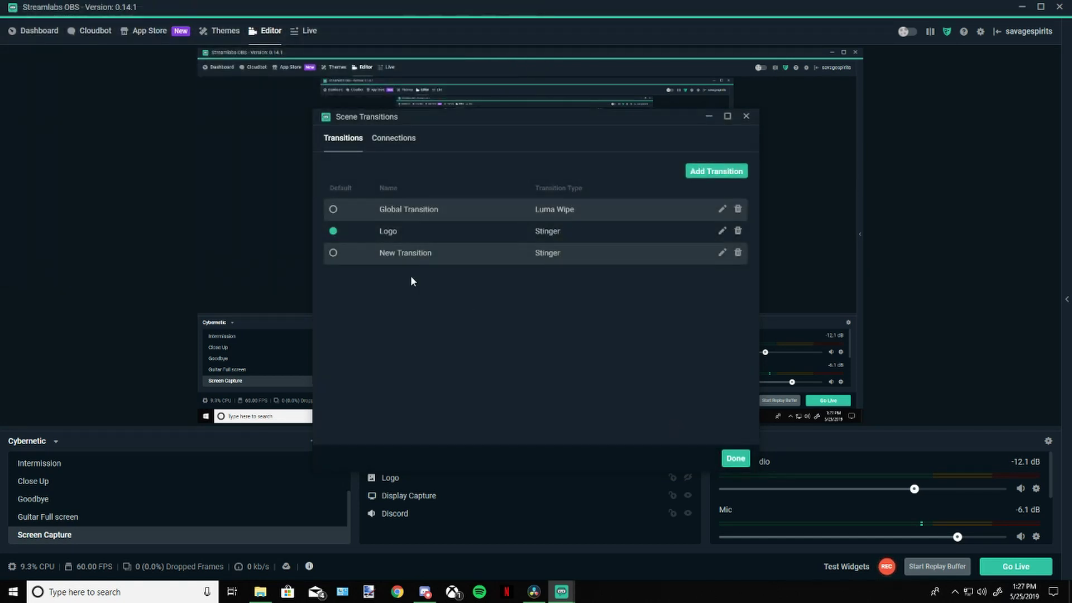
{"action": "left_click", "coordinate": [737, 253]}
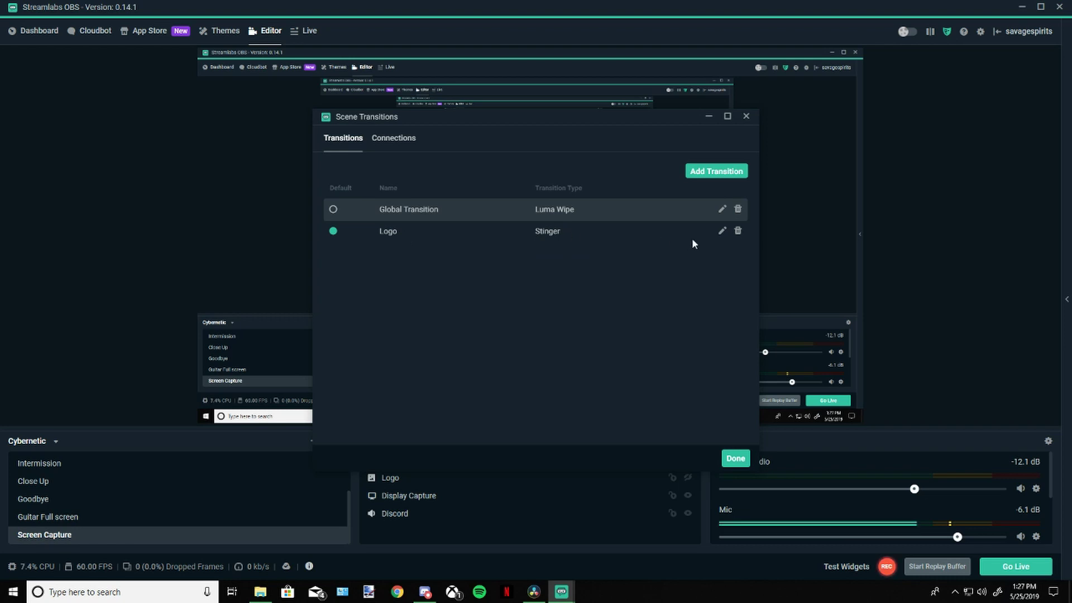
{"action": "left_click", "coordinate": [735, 459]}
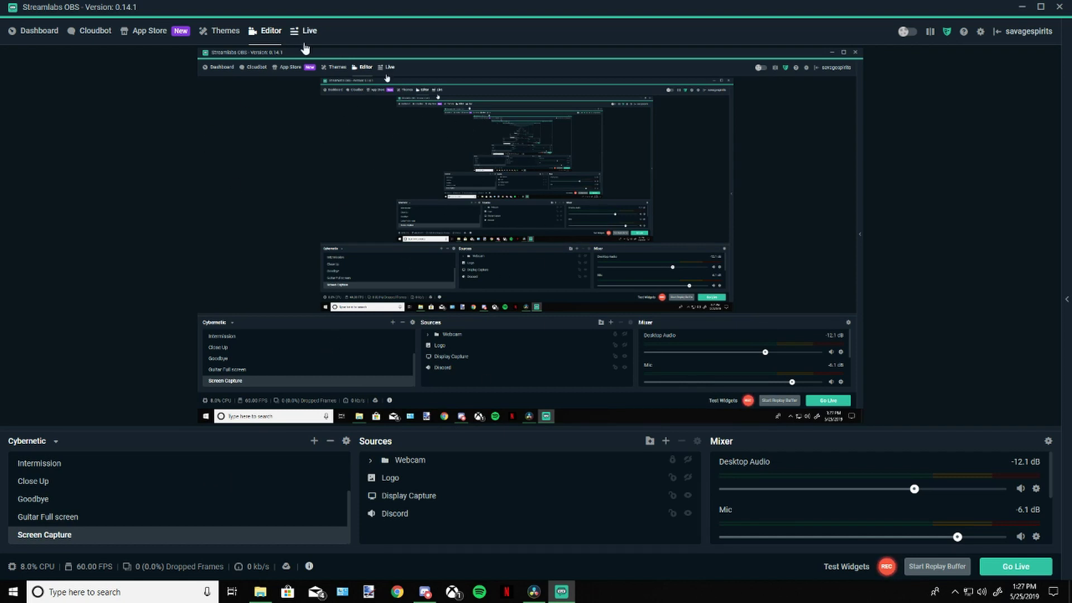
{"action": "left_click", "coordinate": [929, 31]}
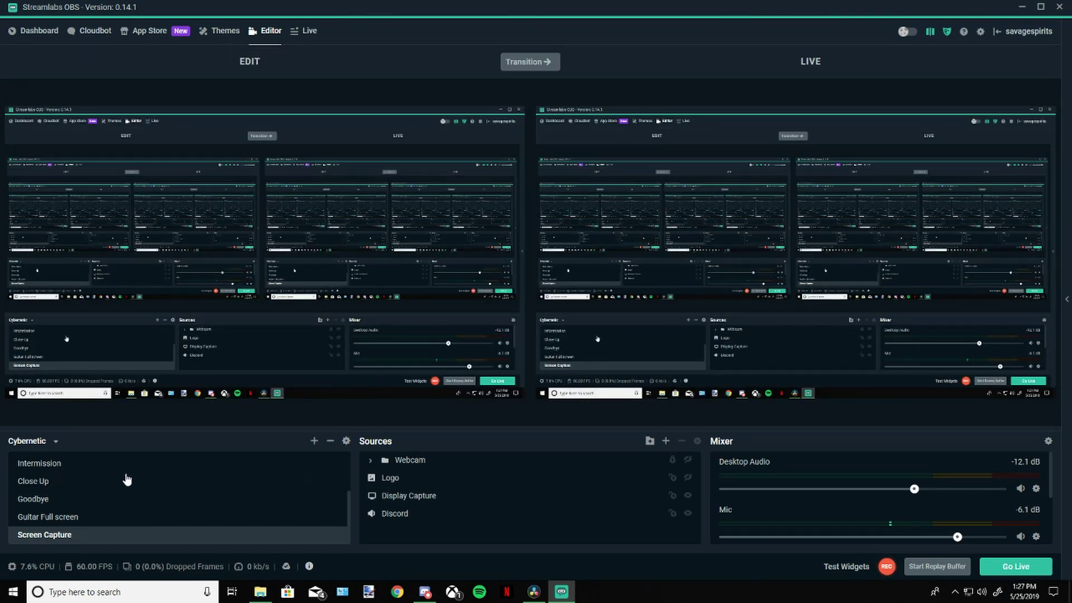
Load Close Up into the Edit preview and send it live with the controller-logo stinger.
{"action": "left_click", "coordinate": [49, 485]}
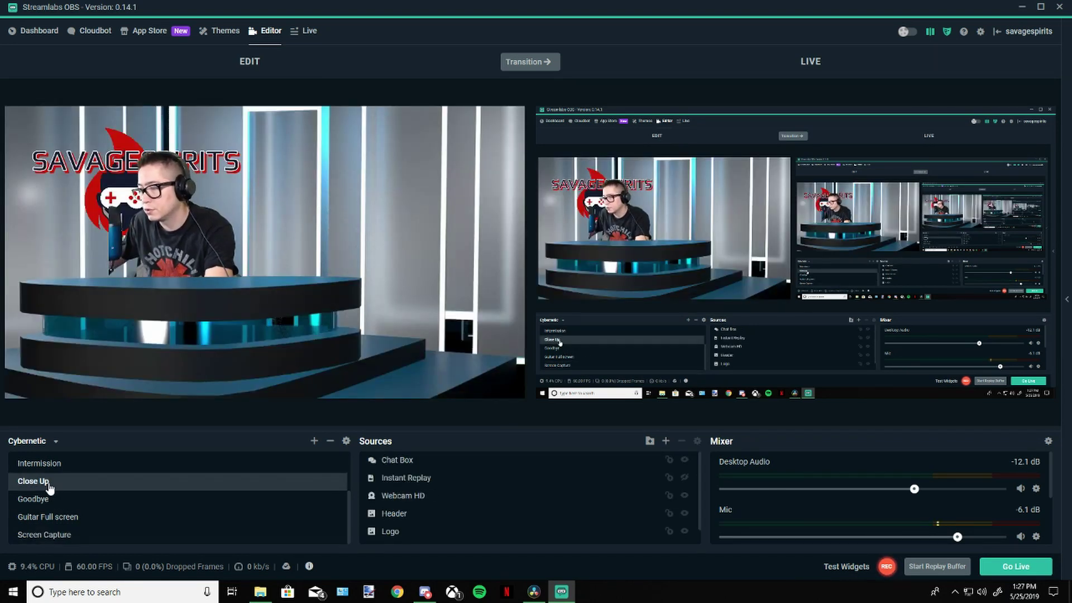
{"action": "left_click", "coordinate": [539, 63]}
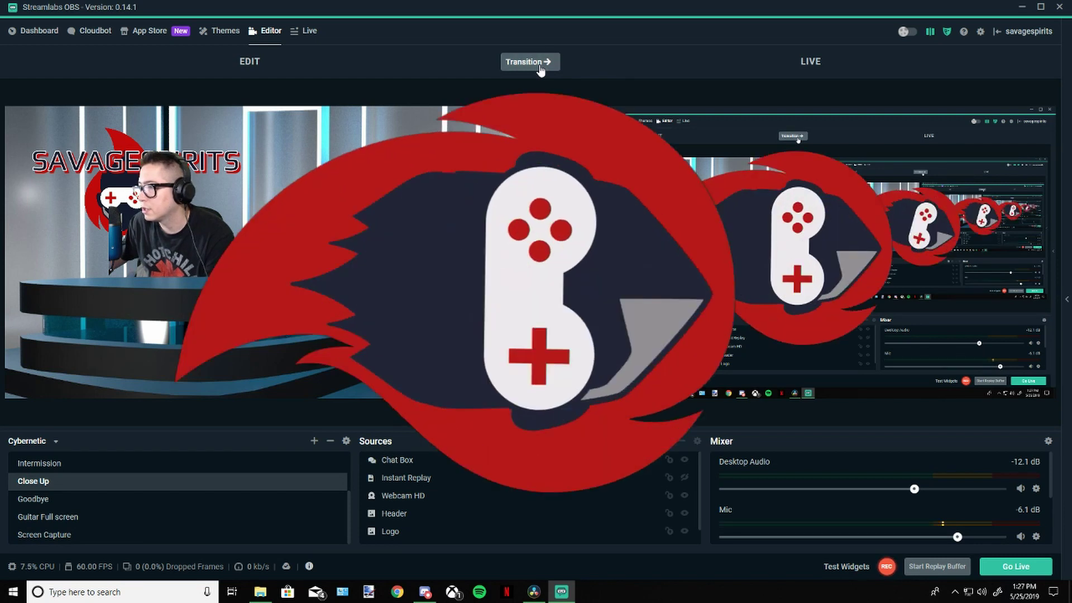